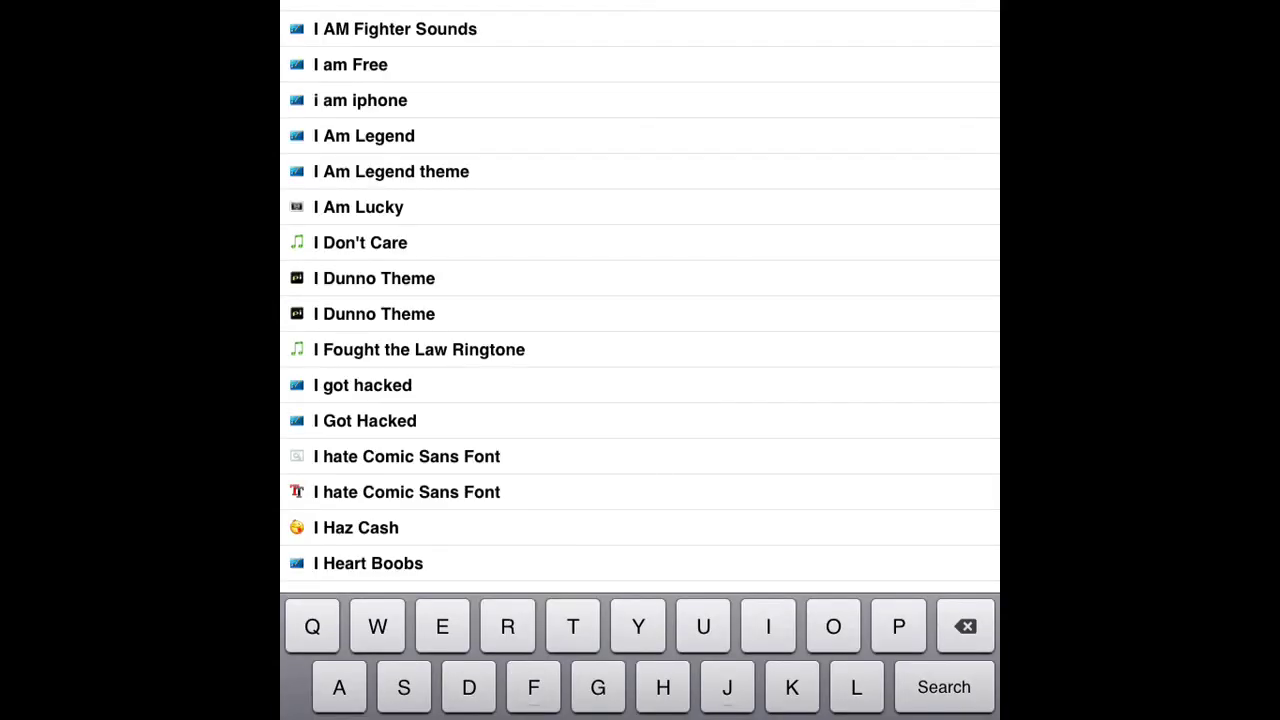
Add 'treat' to the Cydia search query while spelling out istreamnet.
text(trea)
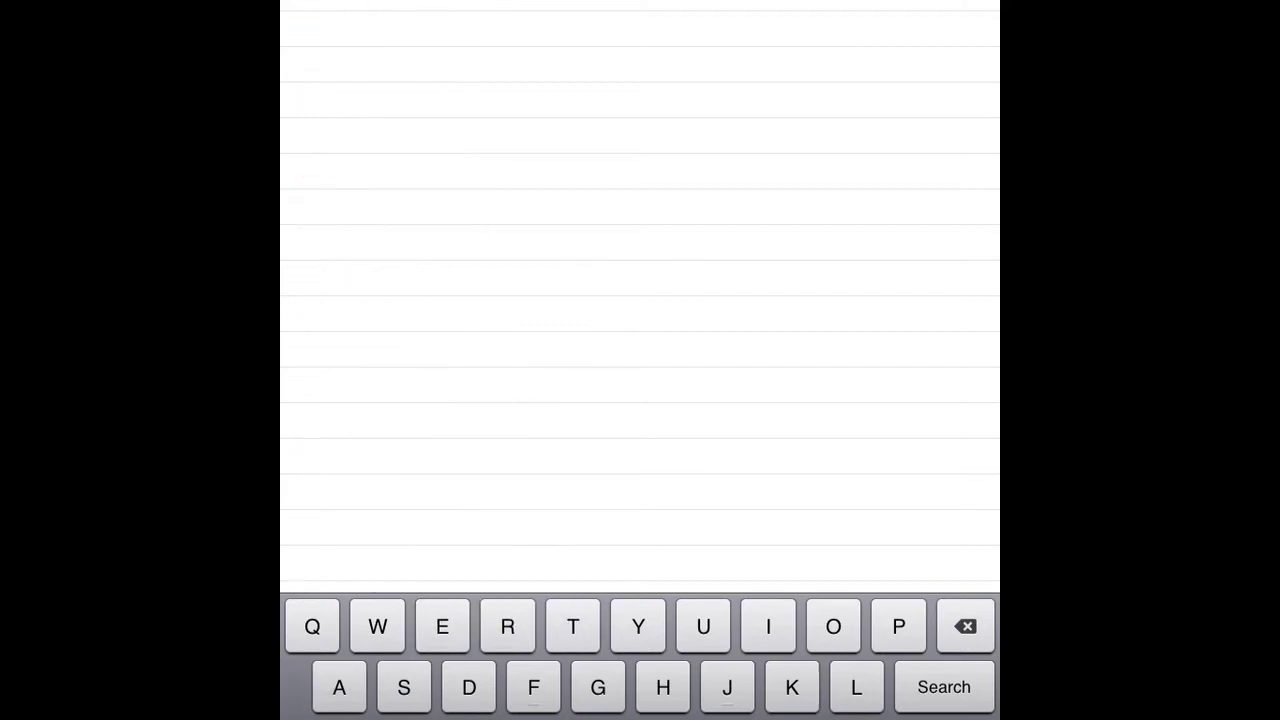
text(t)
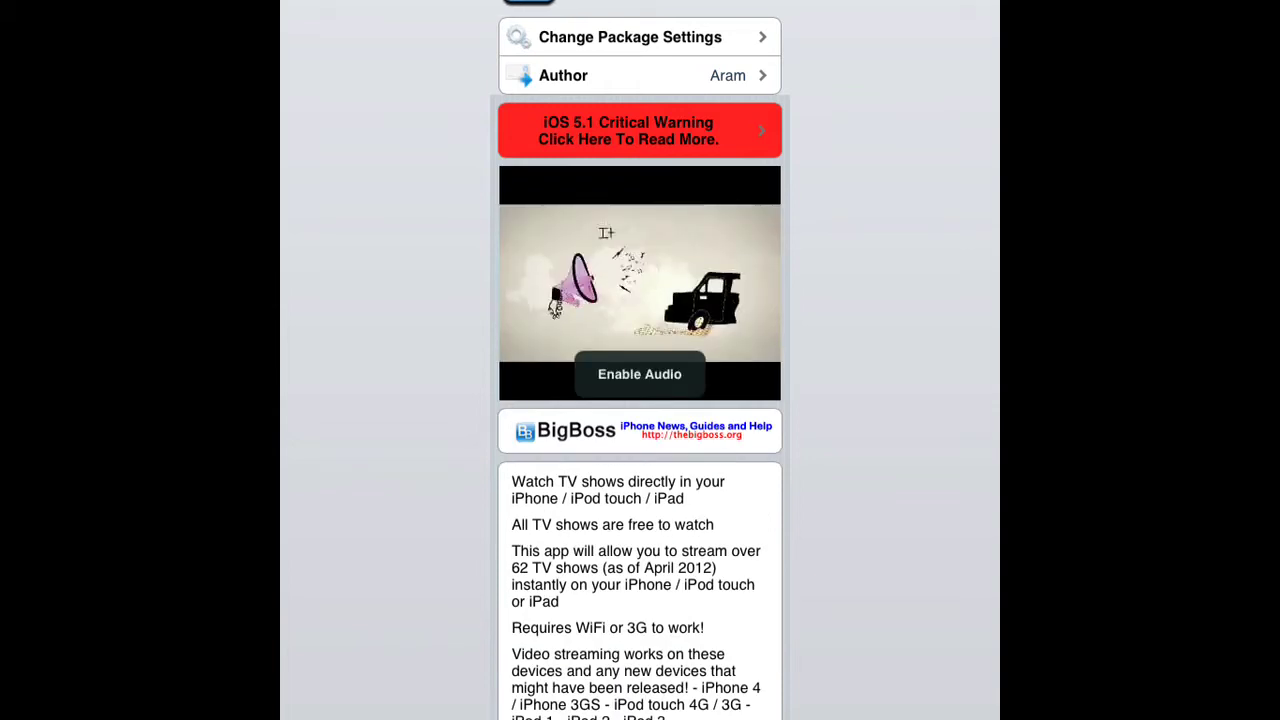
Scroll through the iStreamNet package description and back up to the top.
scroll(640, 400, down, 5)
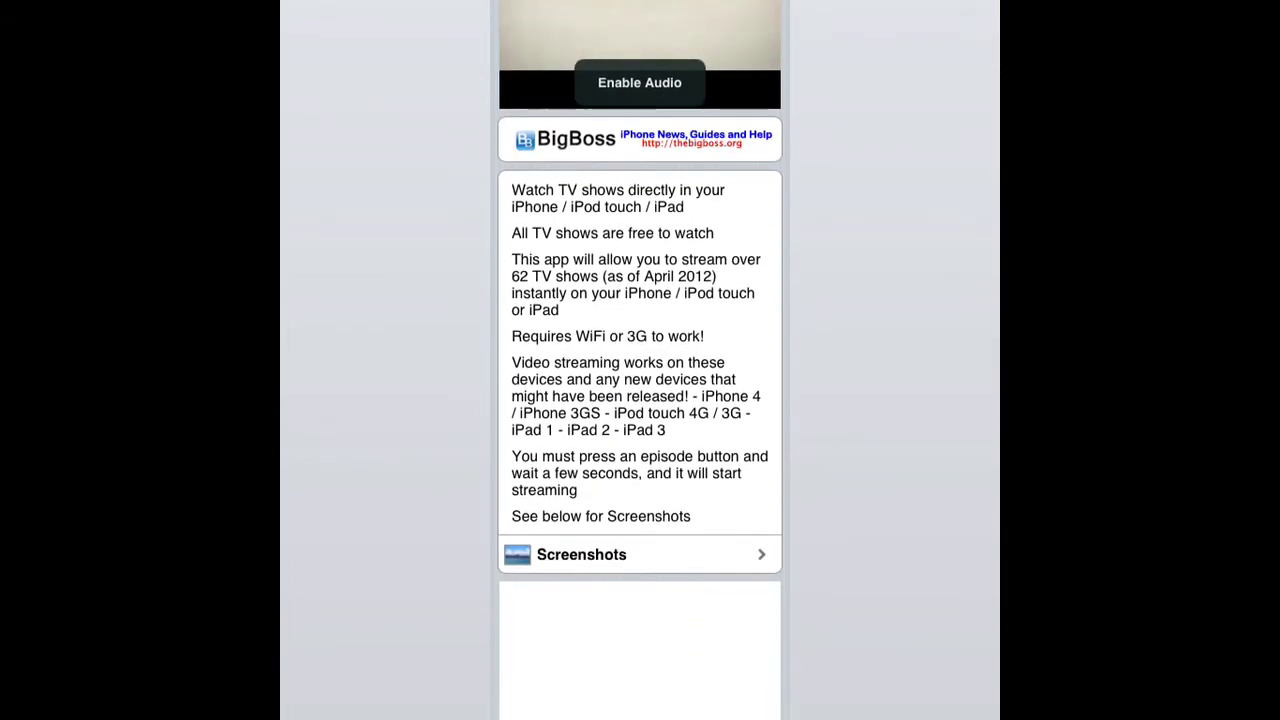
scroll(640, 400, down, 2)
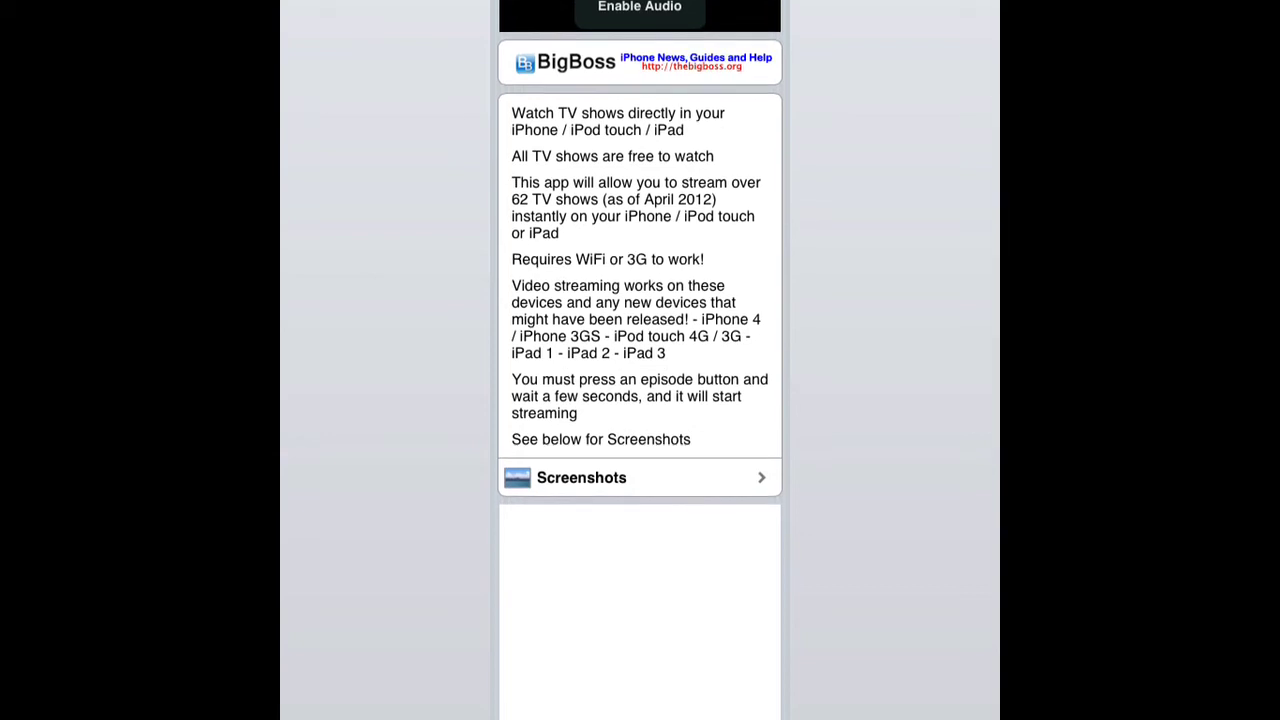
scroll(640, 400, up, 1)
scroll(640, 400, up, 1)
scroll(640, 400, up, 3)
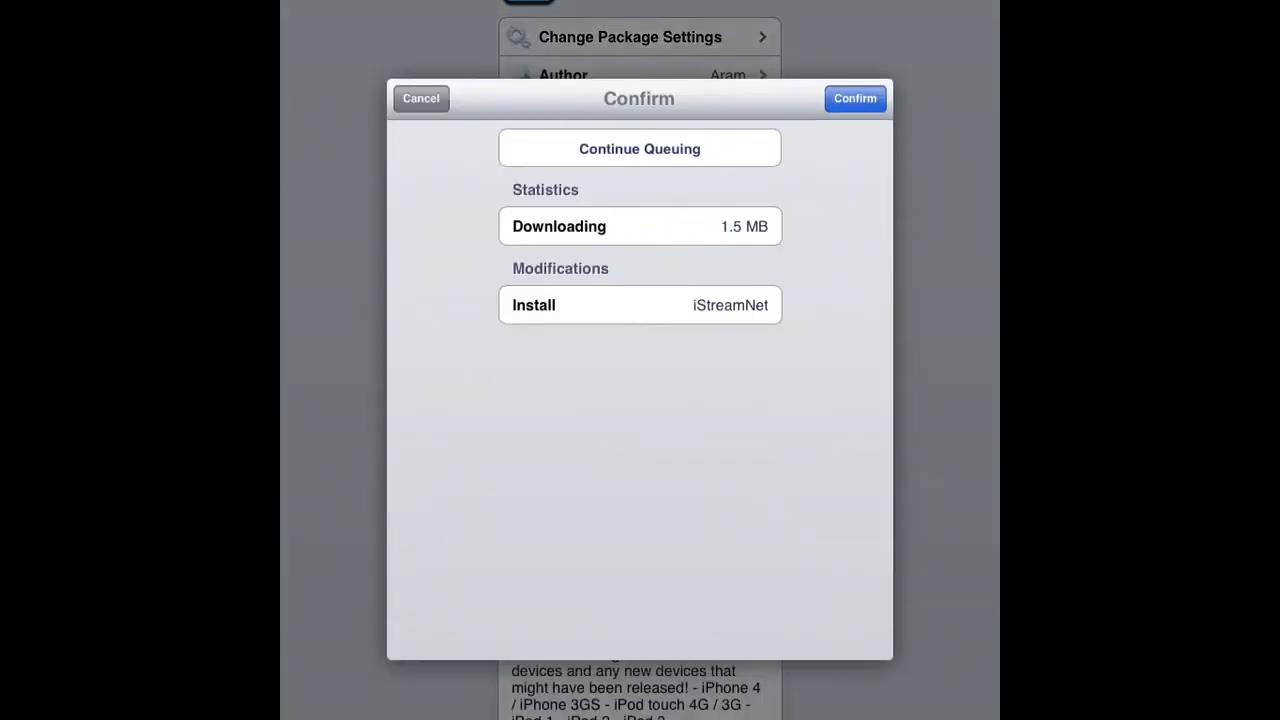
Approve the 1.5 MB iStreamNet install and let Cydia finish installing it.
click(855, 98)
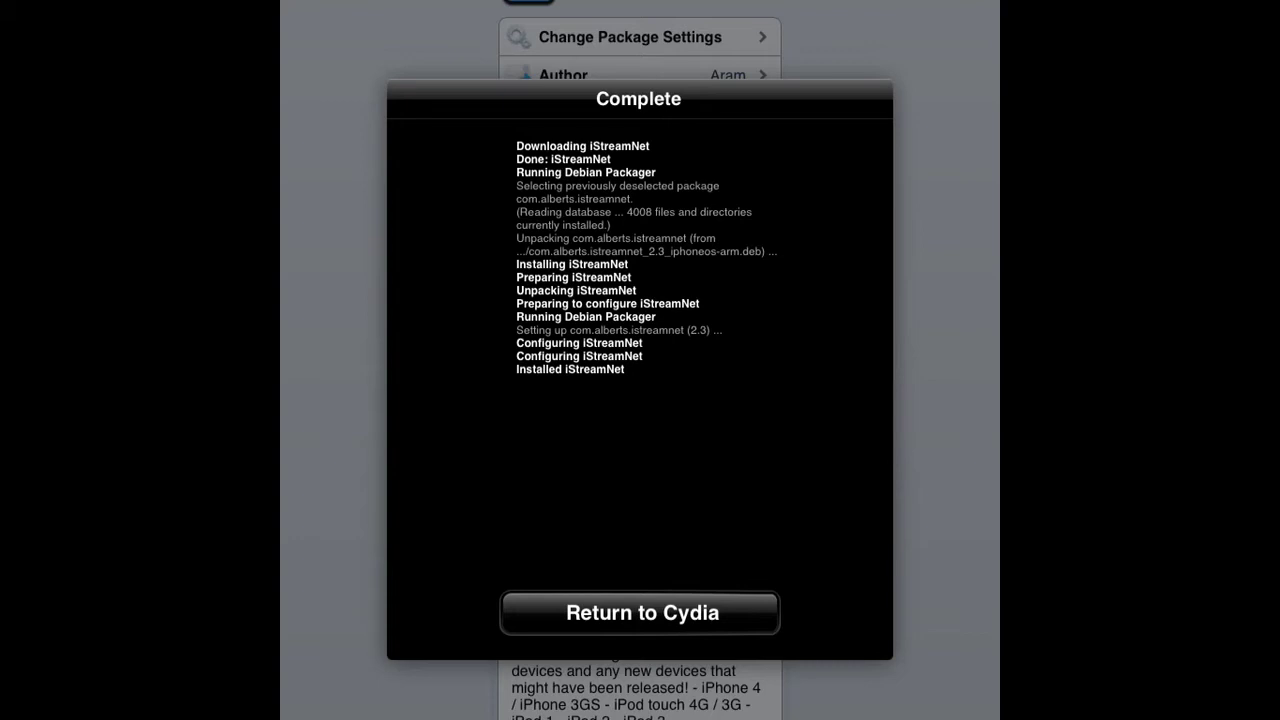
Leave Cydia for the home screen and launch the newly installed iStreamNet app.
key(super)
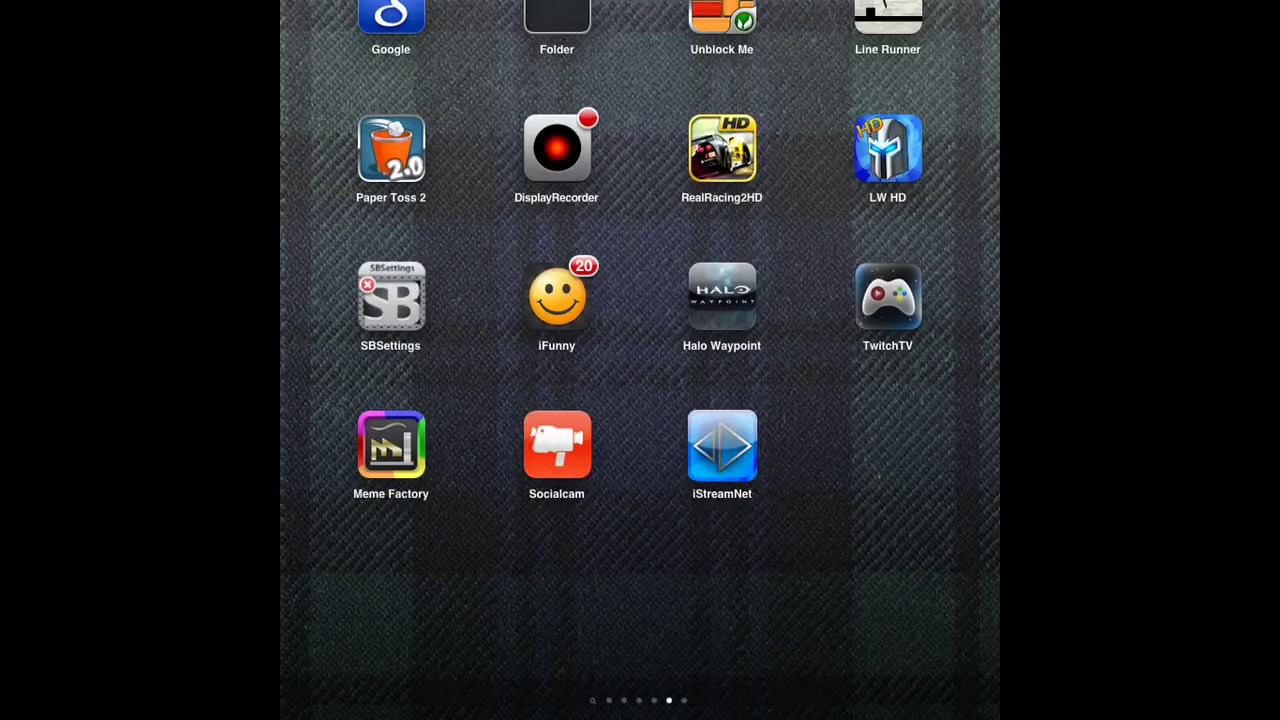
drag(954, 343, 846, 343)
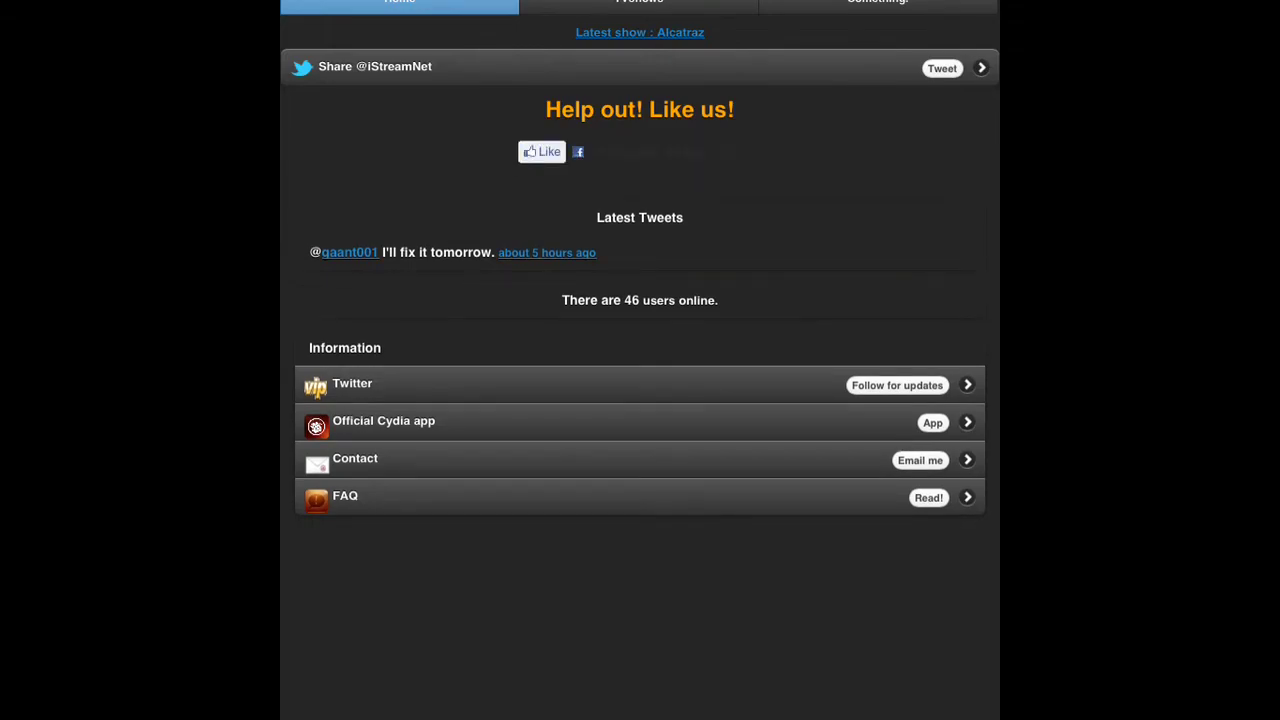
Switch iStreamNet to the TVshows page listing 60 running shows.
click(638, 5)
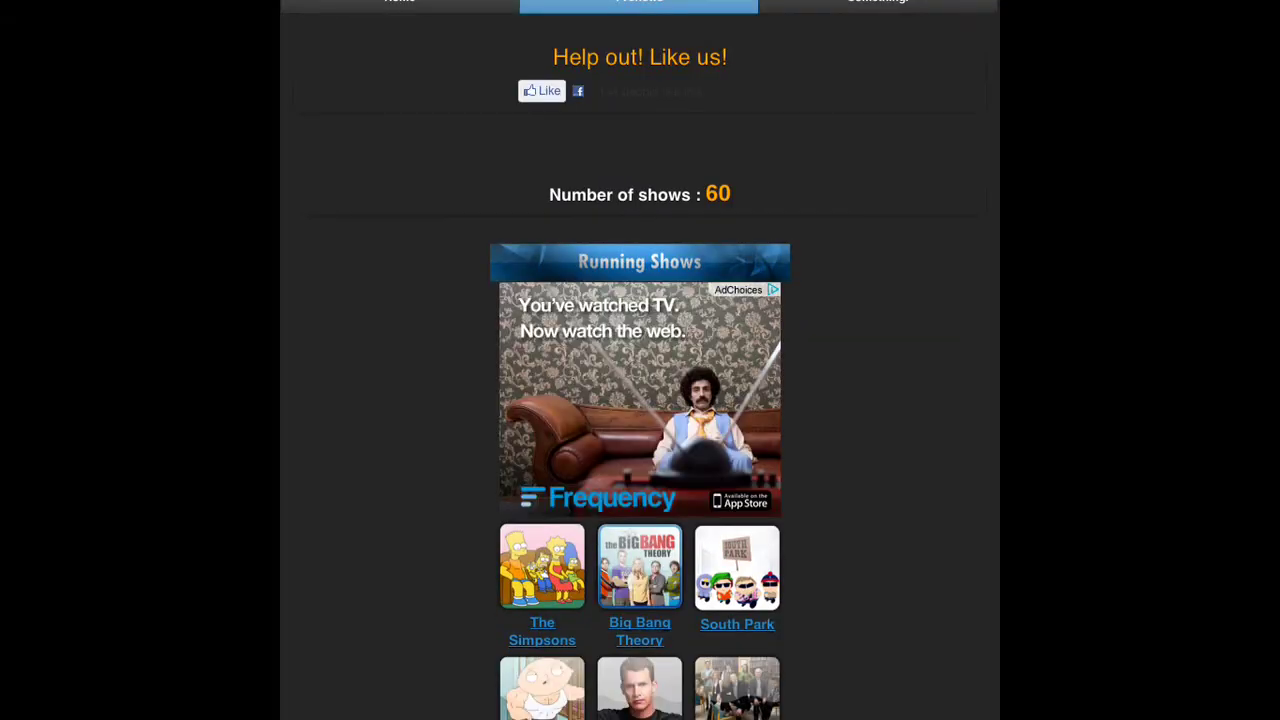
mouse_move(926, 662)
mouse_down()
mouse_move(929, 374)
mouse_move(911, 323)
mouse_up()
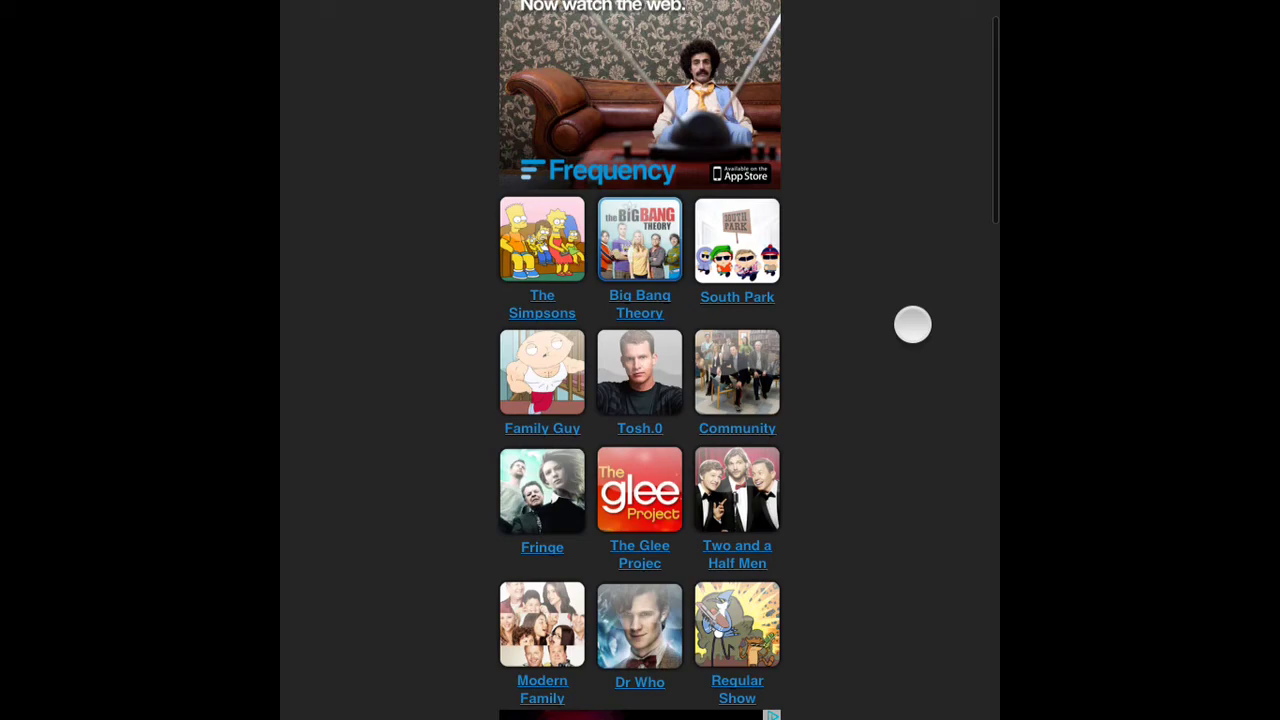
scroll(882, 380, up, 2)
scroll(882, 382, down, 1)
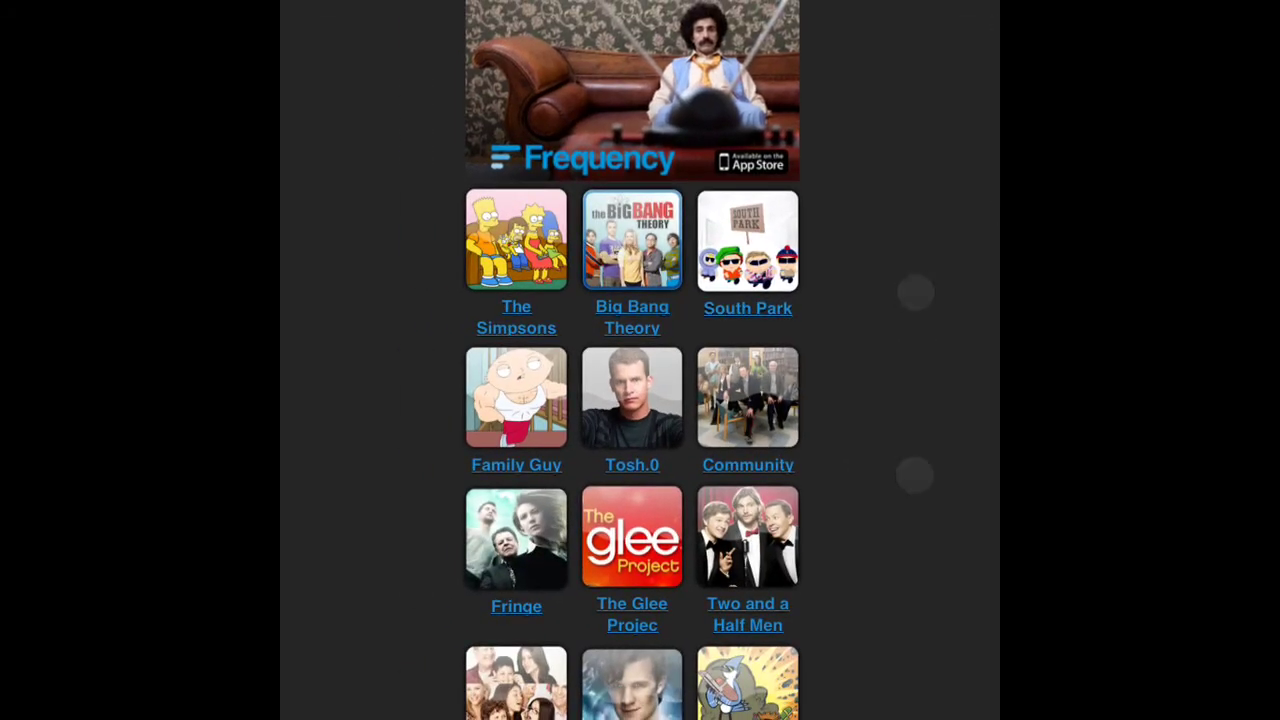
Swipe down through the grid of TV shows.
mouse_move(929, 630)
mouse_down()
mouse_move(880, 451)
mouse_move(861, 302)
mouse_up()
mouse_move(920, 557)
mouse_down()
mouse_move(851, 294)
mouse_move(817, 51)
mouse_up()
drag(880, 613, 889, 140)
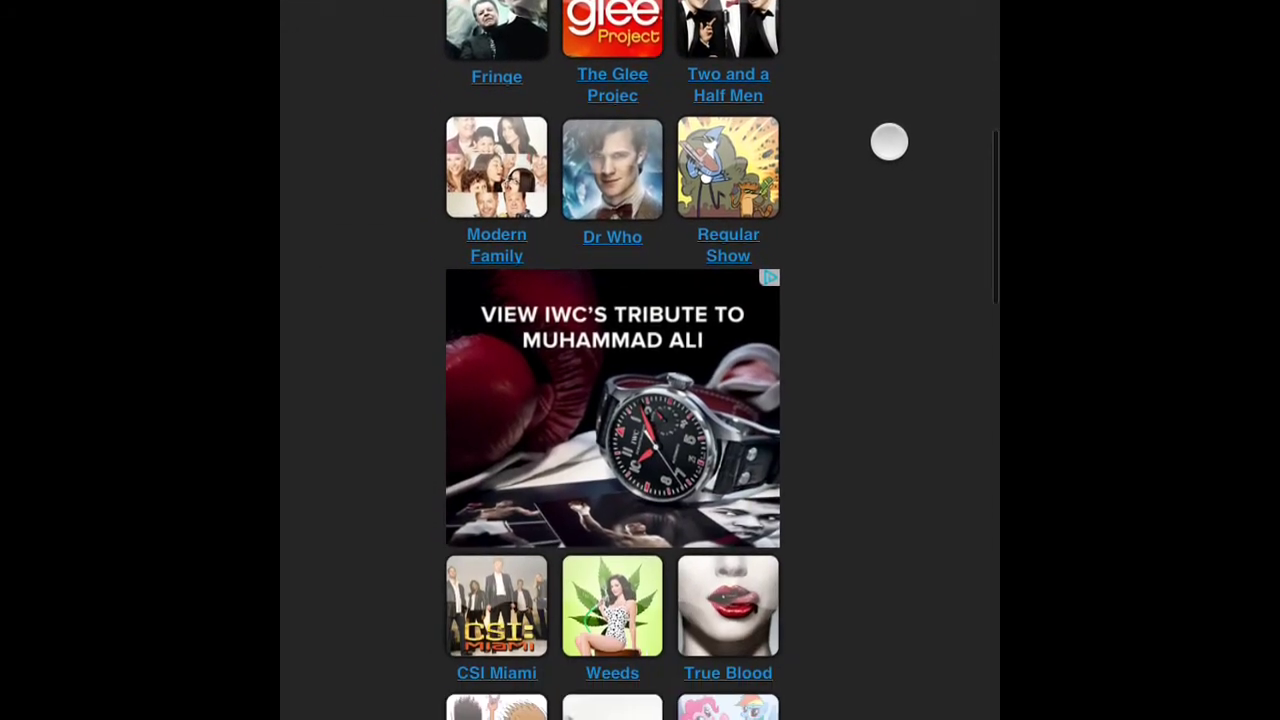
drag(845, 655, 863, 177)
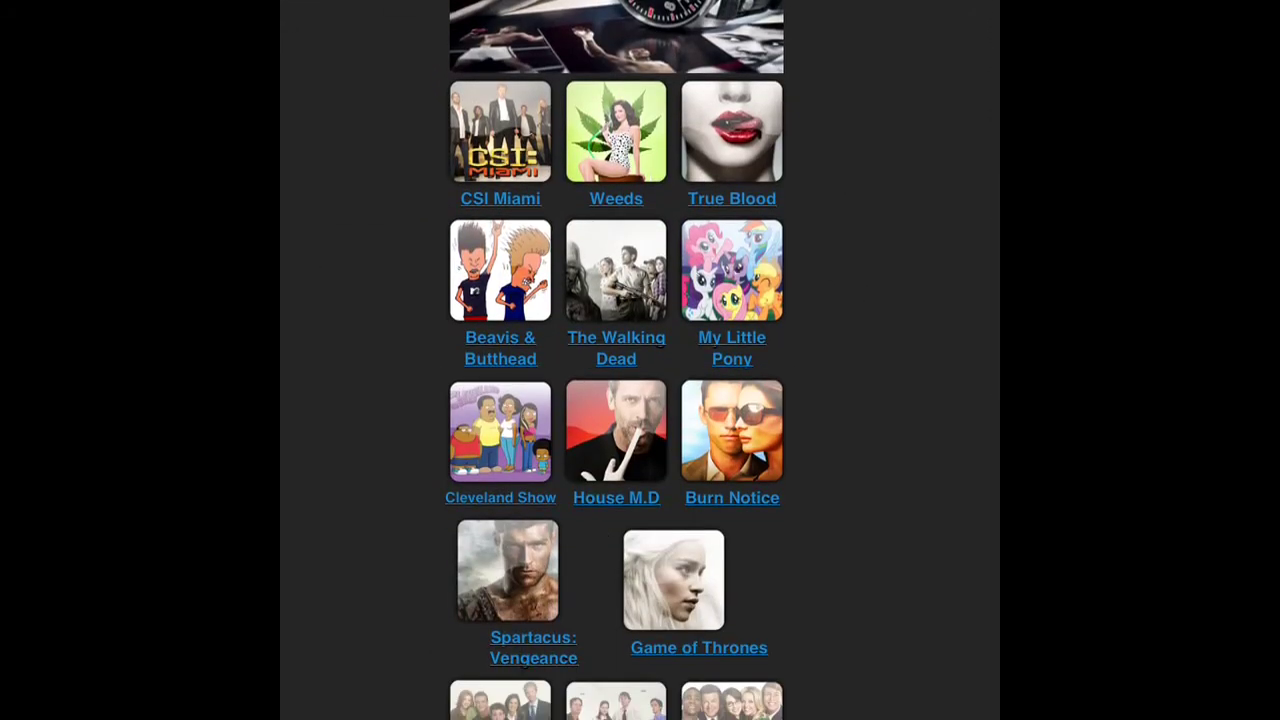
drag(843, 608, 880, 103)
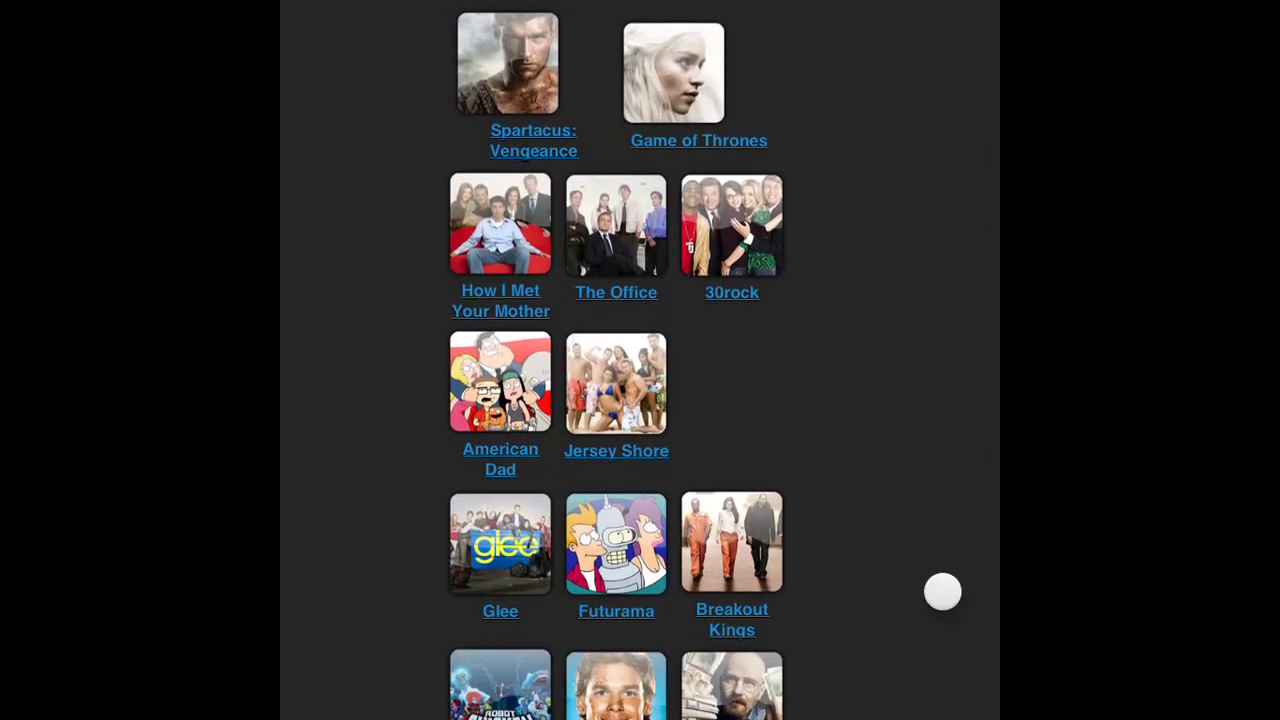
drag(944, 592, 918, 209)
drag(938, 581, 897, 91)
mouse_move(878, 546)
mouse_down()
mouse_move(860, 320)
mouse_move(874, 66)
mouse_up()
drag(923, 529, 877, 14)
Swipe back up to the top of the show grid, where The Simpsons is listed first.
mouse_move(903, 464)
mouse_down()
mouse_move(874, 74)
mouse_move(822, 565)
mouse_up()
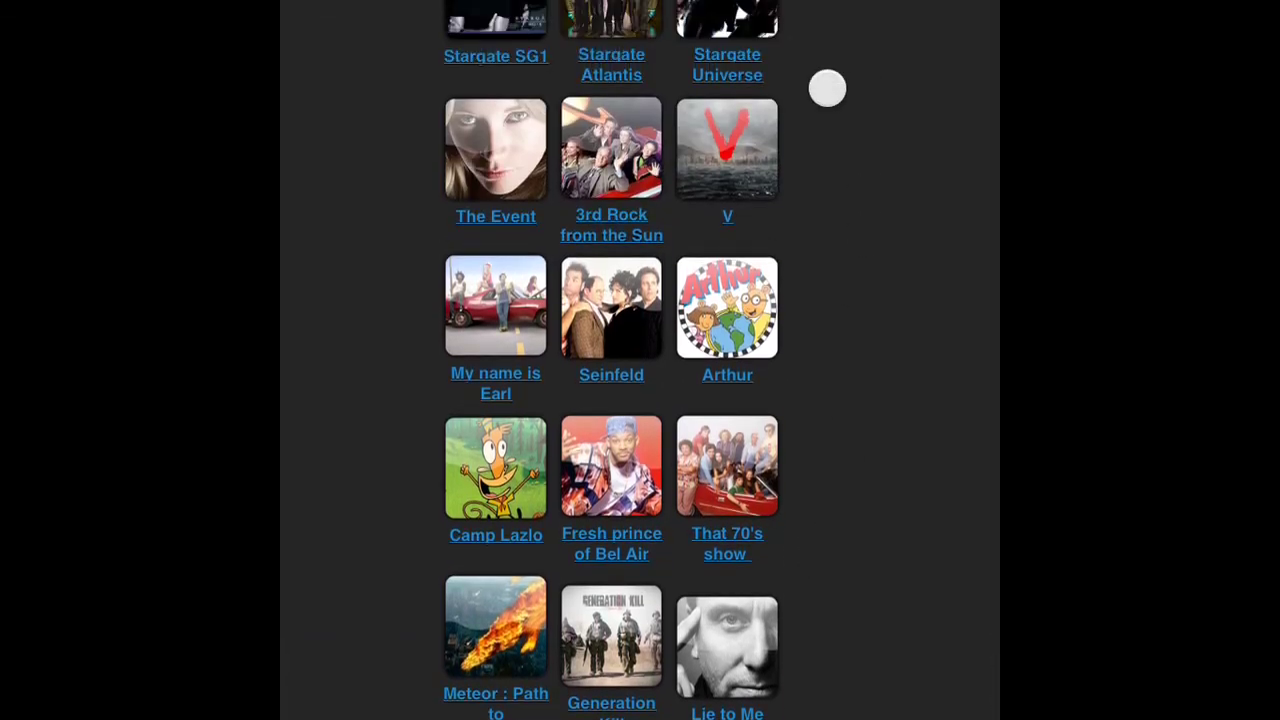
drag(826, 88, 826, 526)
drag(900, 100, 916, 647)
drag(877, 106, 923, 663)
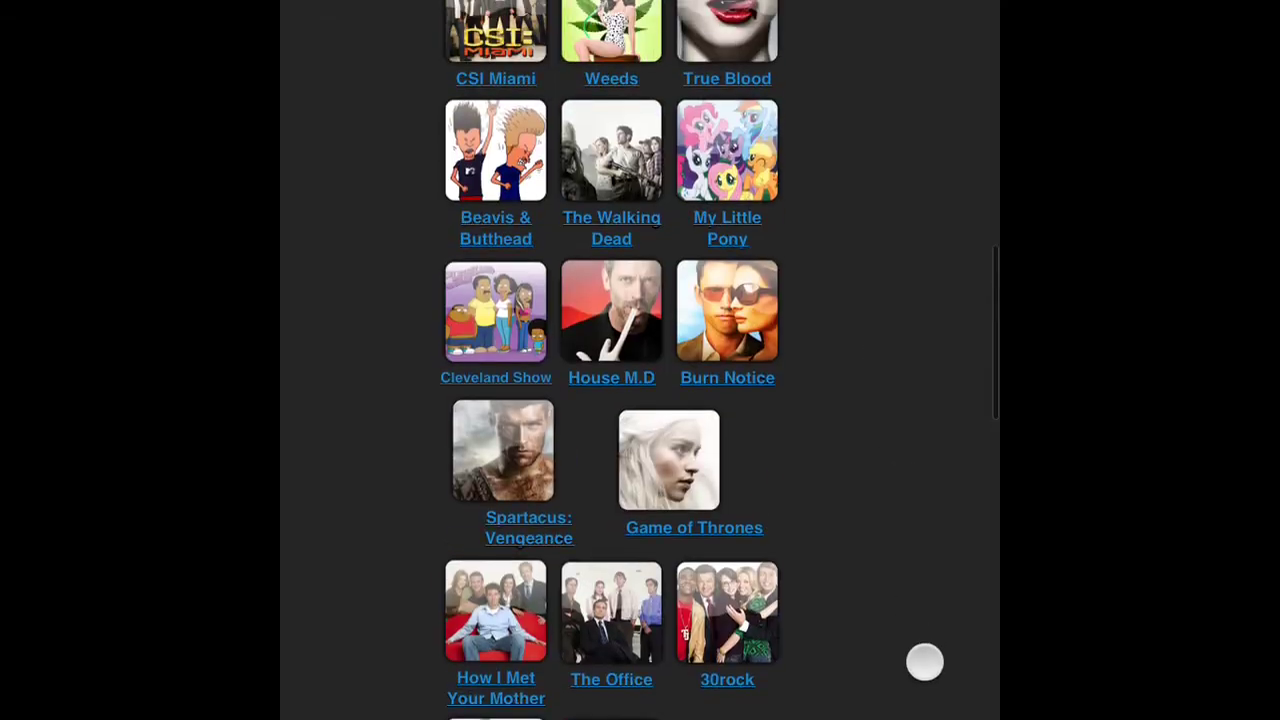
drag(877, 66, 915, 571)
drag(903, 82, 905, 560)
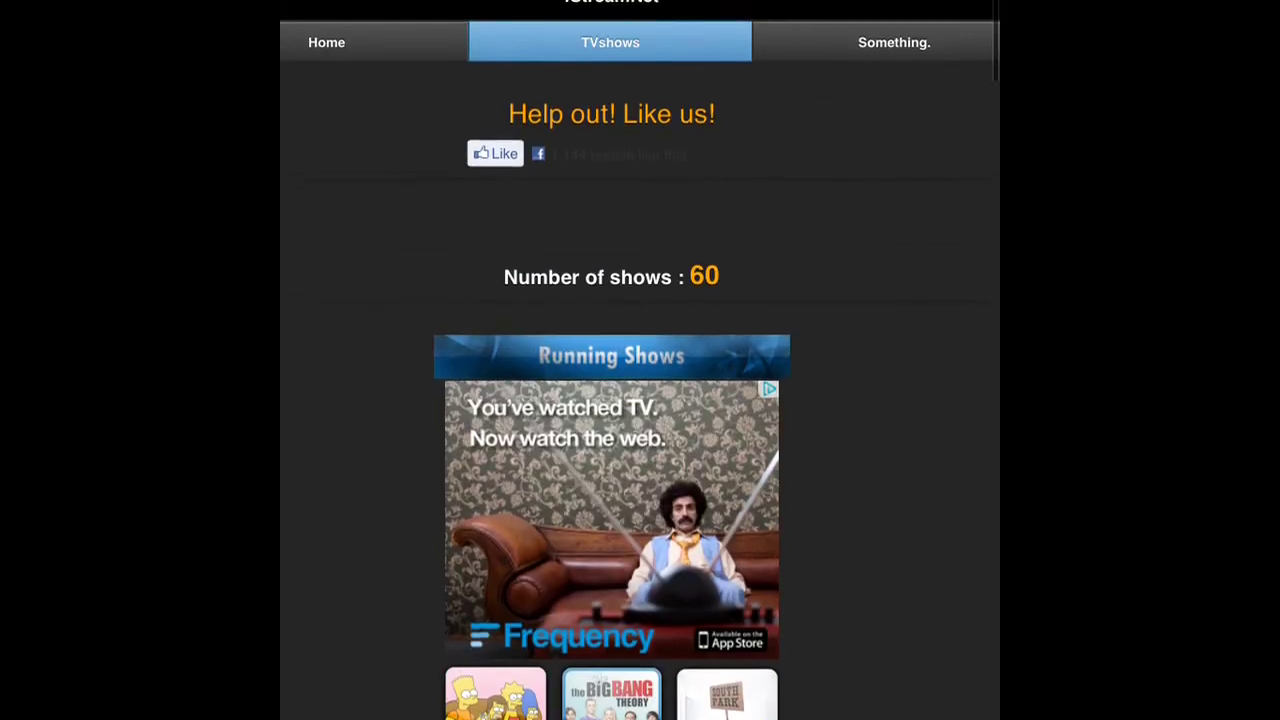
drag(898, 357, 860, 140)
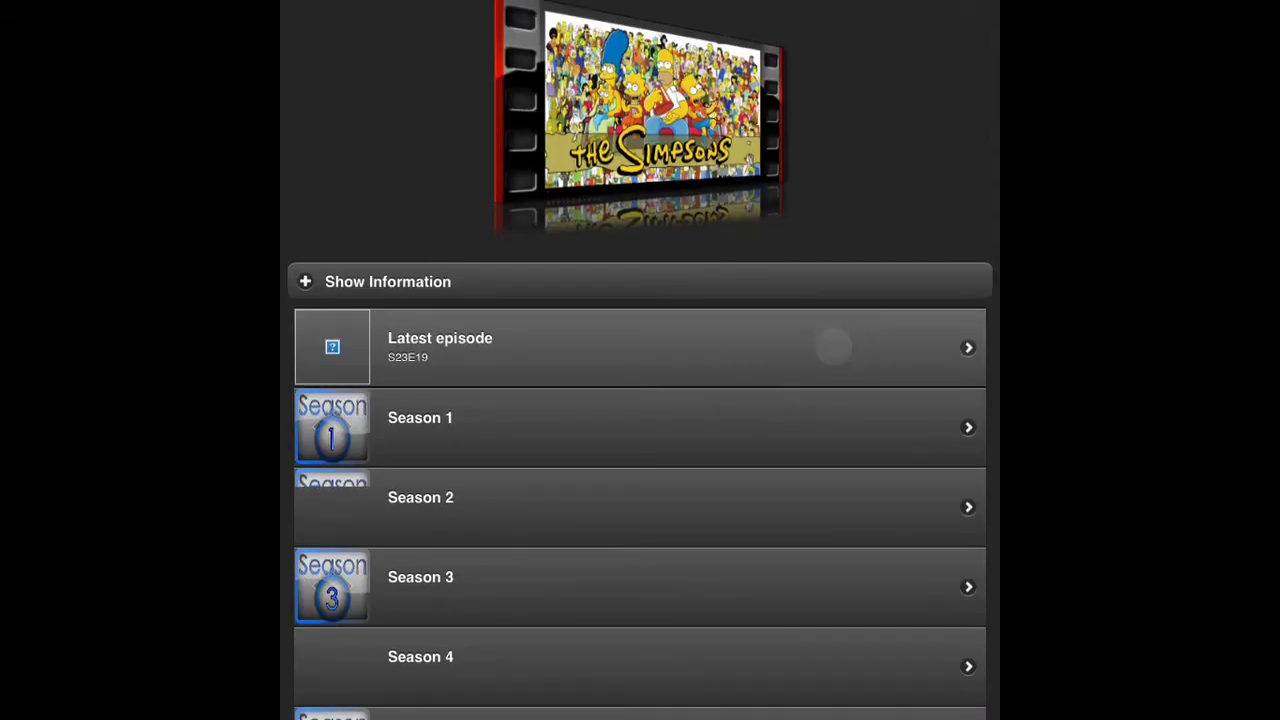
Open The Simpsons, pick a season, and scroll its episodes down to EP22.
drag(907, 519, 843, 34)
drag(840, 600, 814, 97)
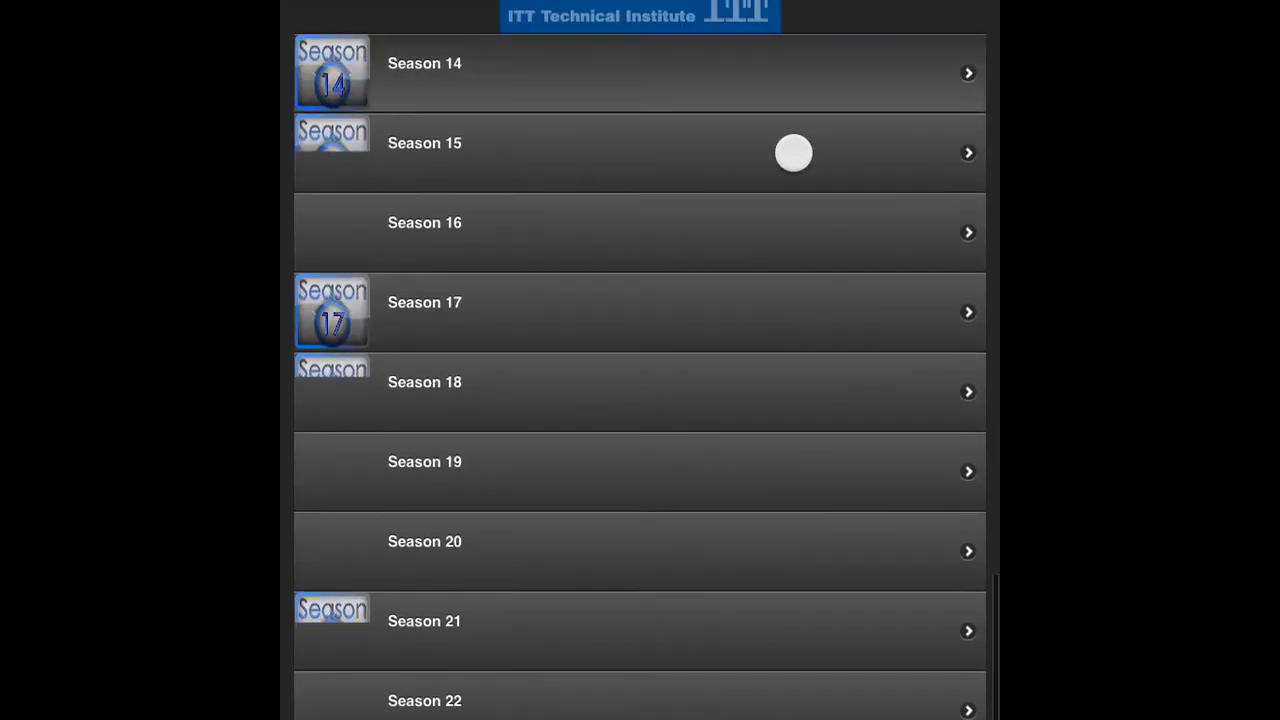
drag(791, 151, 783, 183)
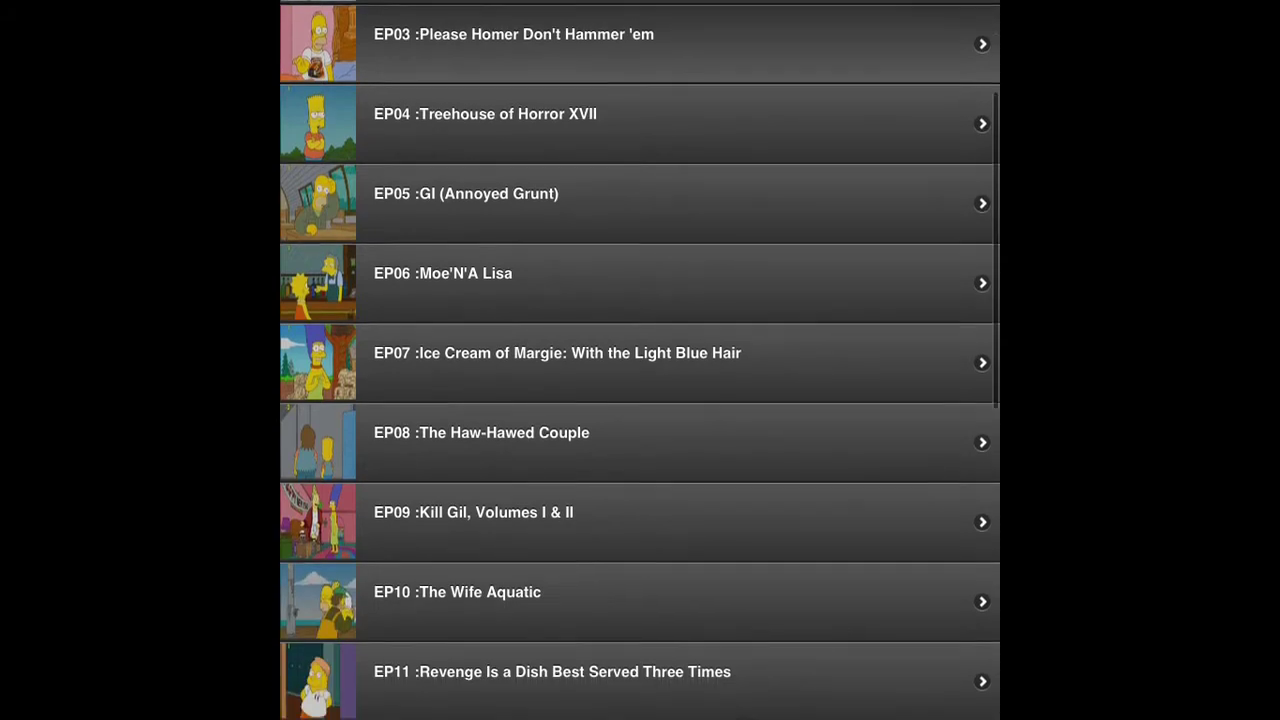
drag(940, 477, 983, 260)
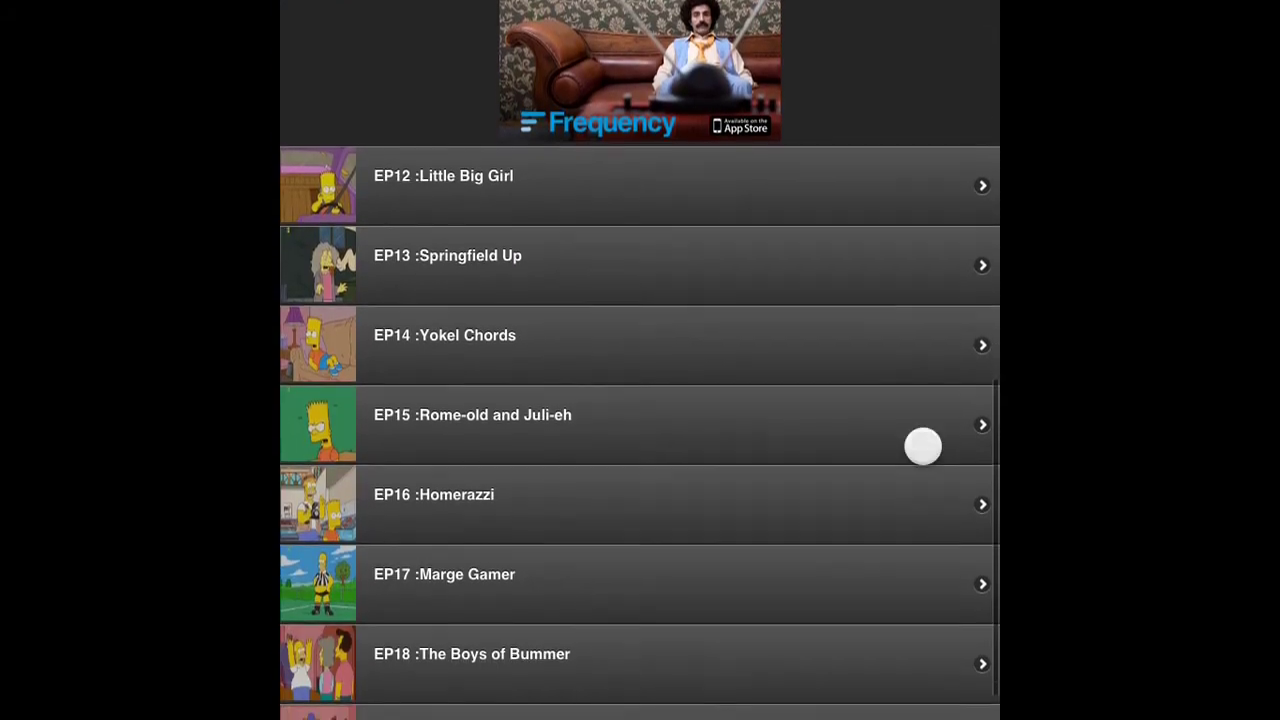
drag(923, 443, 923, 150)
Play EP21 '24 Minutes' and continue past the Please Wait notice.
click(961, 479)
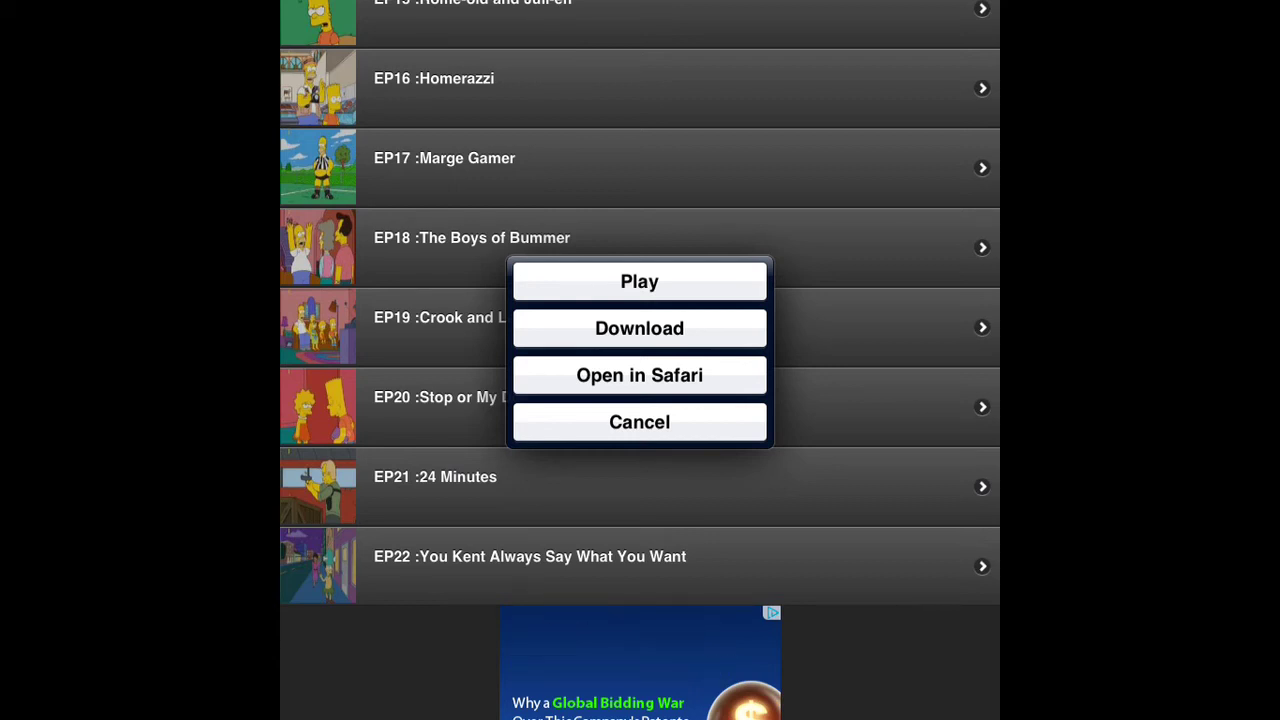
click(729, 270)
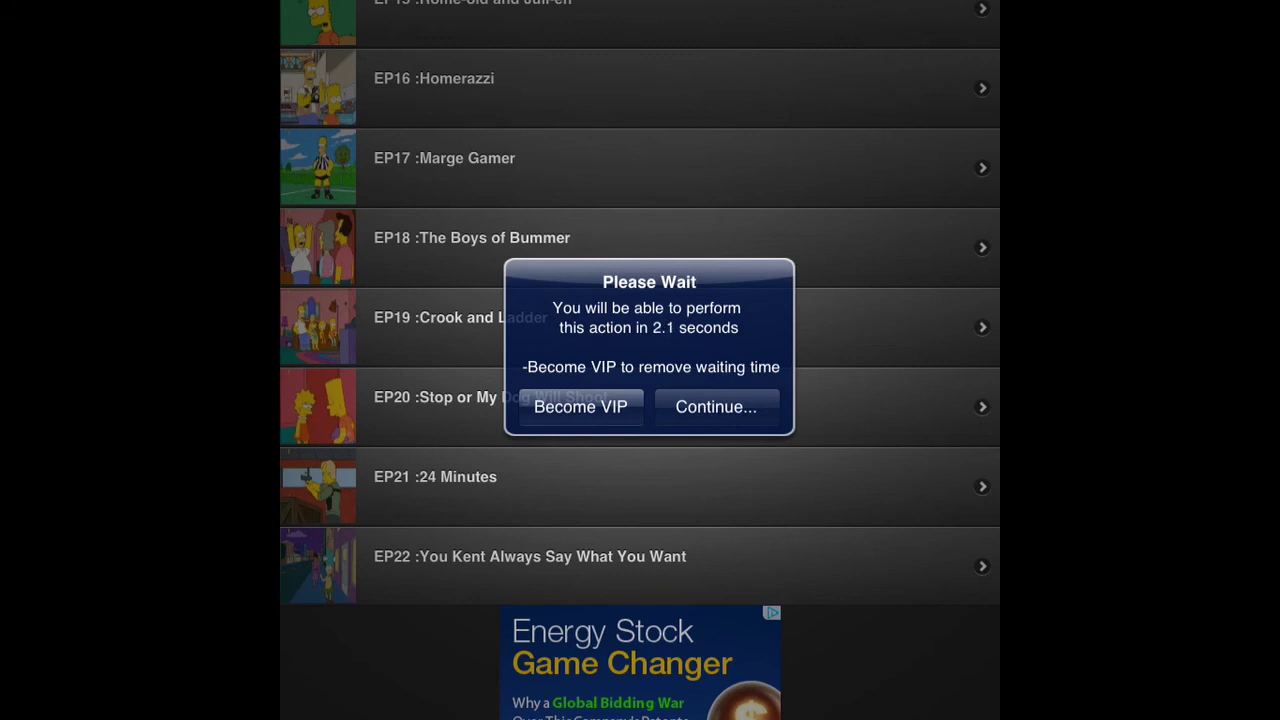
click(723, 397)
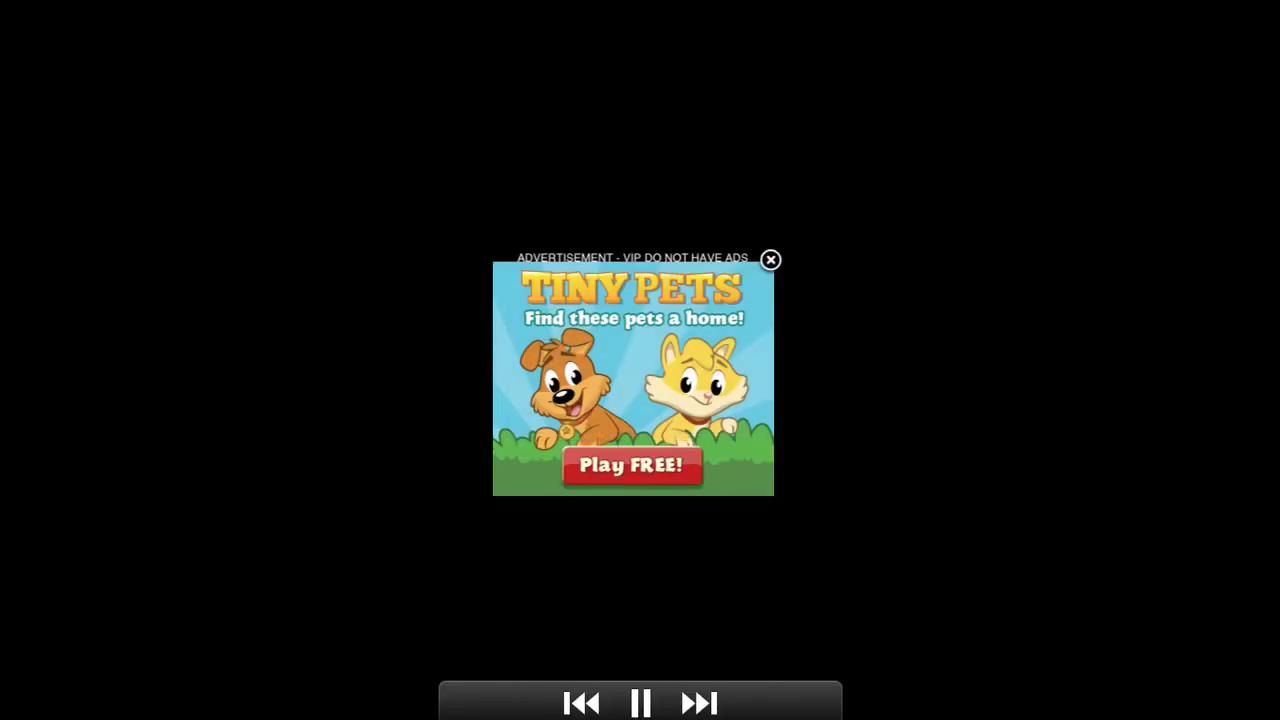
Close the Tiny Pets advertisement covering the '24 Minutes' player.
click(920, 349)
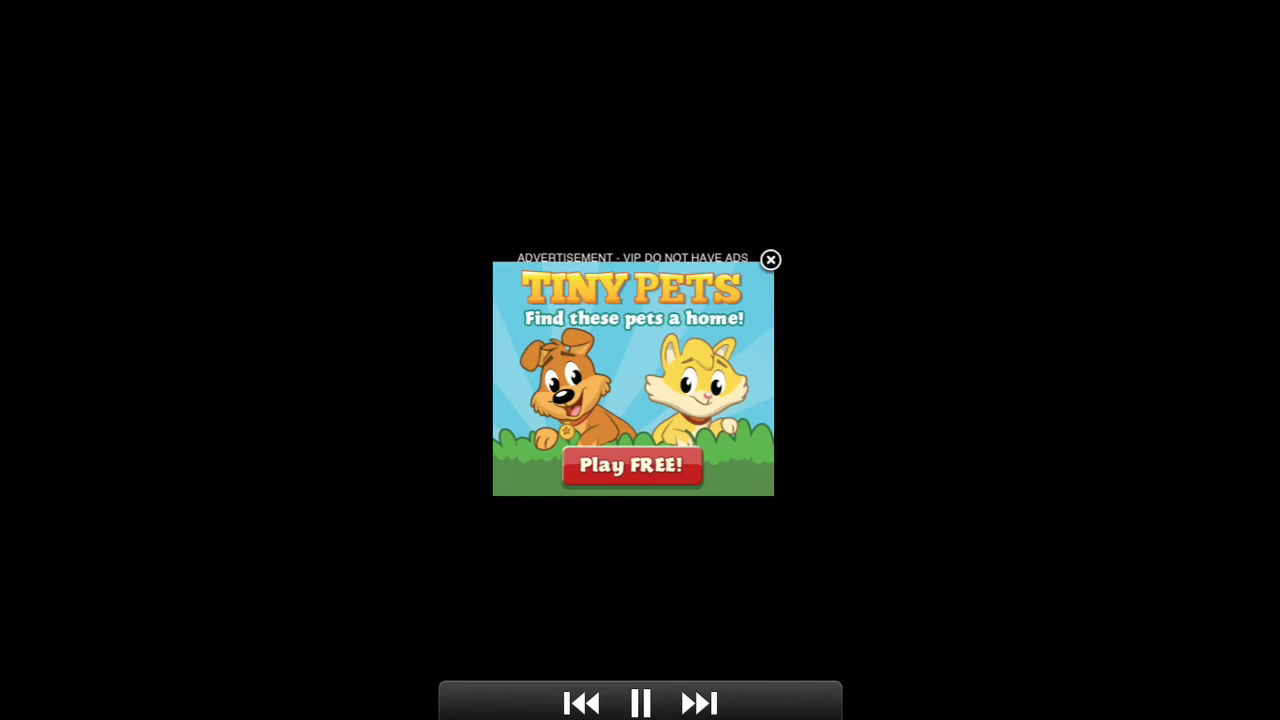